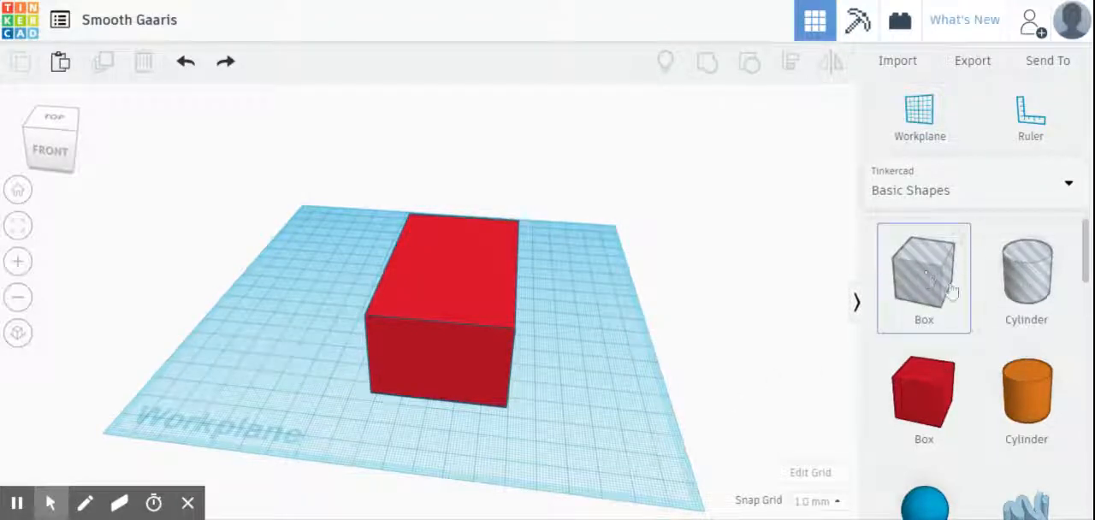
Step: Place a box hole and a cylinder hole on the workplane beside the large red box
left_click_drag(945, 294, 561, 286)
left_click_drag(1026, 278, 592, 338)
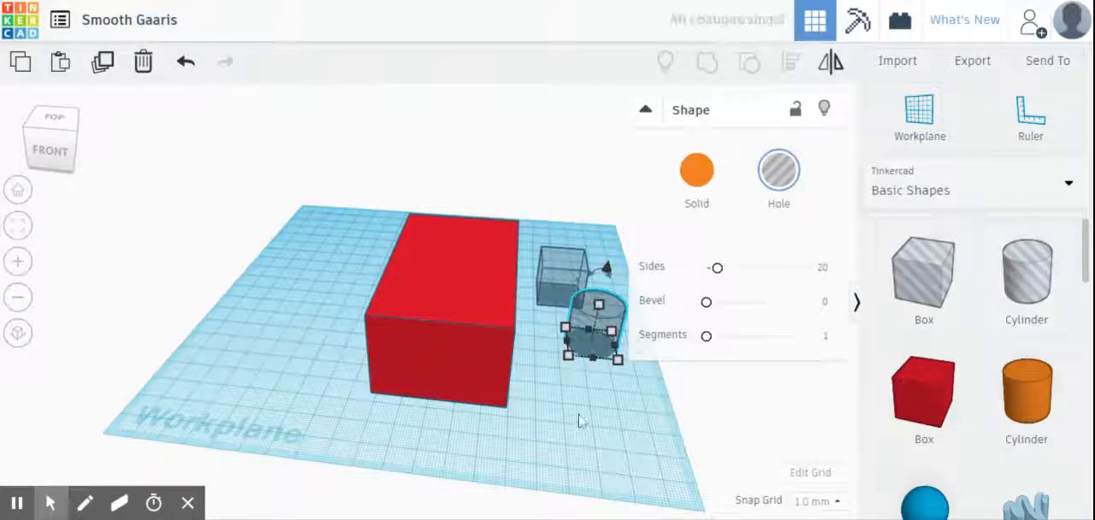
right_click_drag(598, 428, 576, 415)
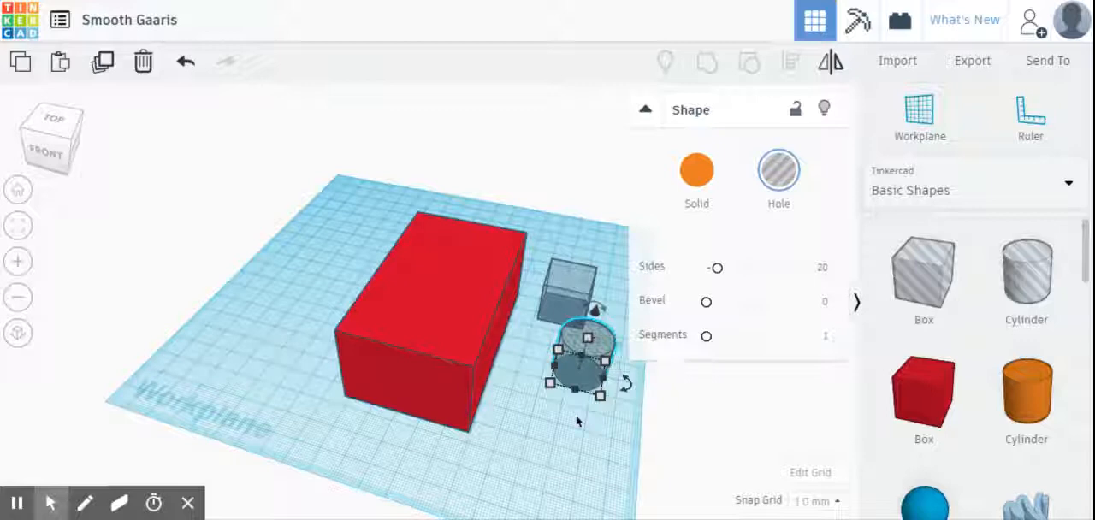
left_click(694, 440)
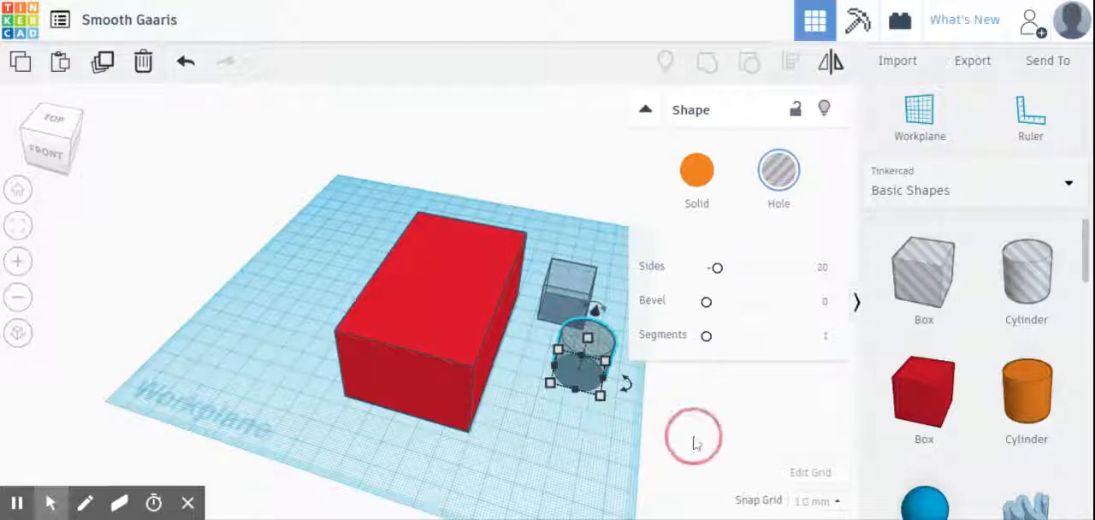
Step: Add a cone in front of the cylinder hole and turn it into a hole
scroll(924, 376, "down", 3)
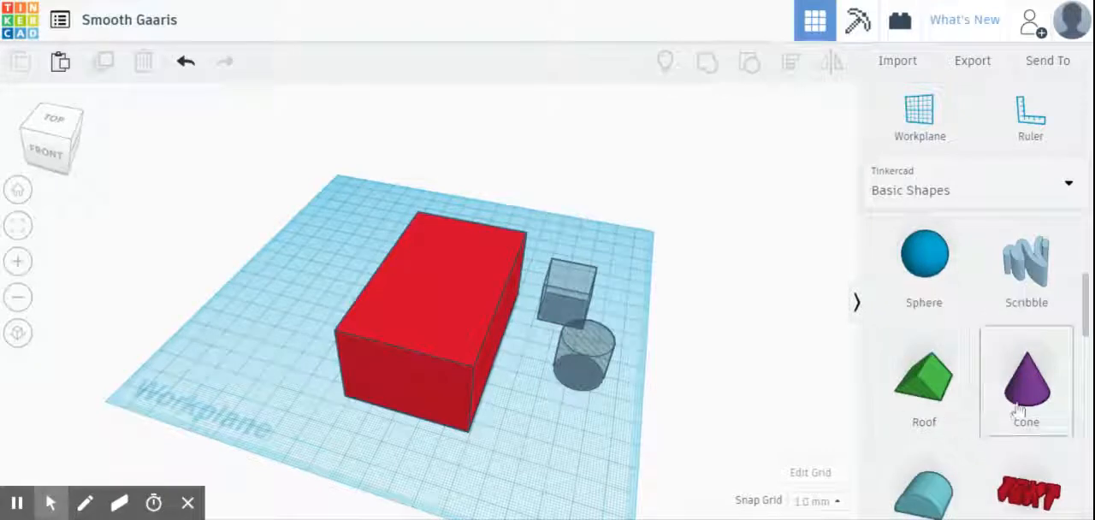
left_click_drag(1026, 385, 533, 447)
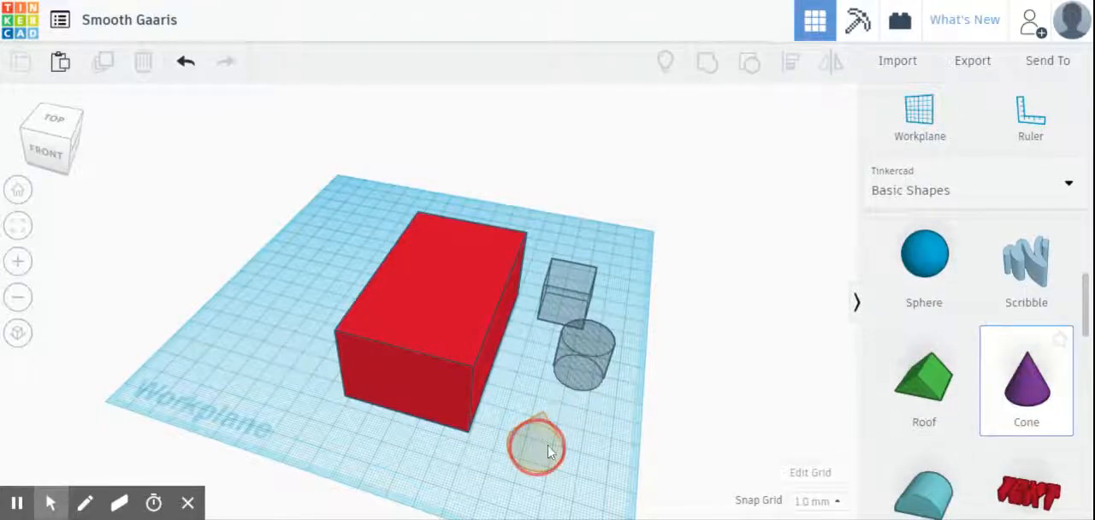
right_click_drag(533, 448, 613, 403)
left_click(779, 188)
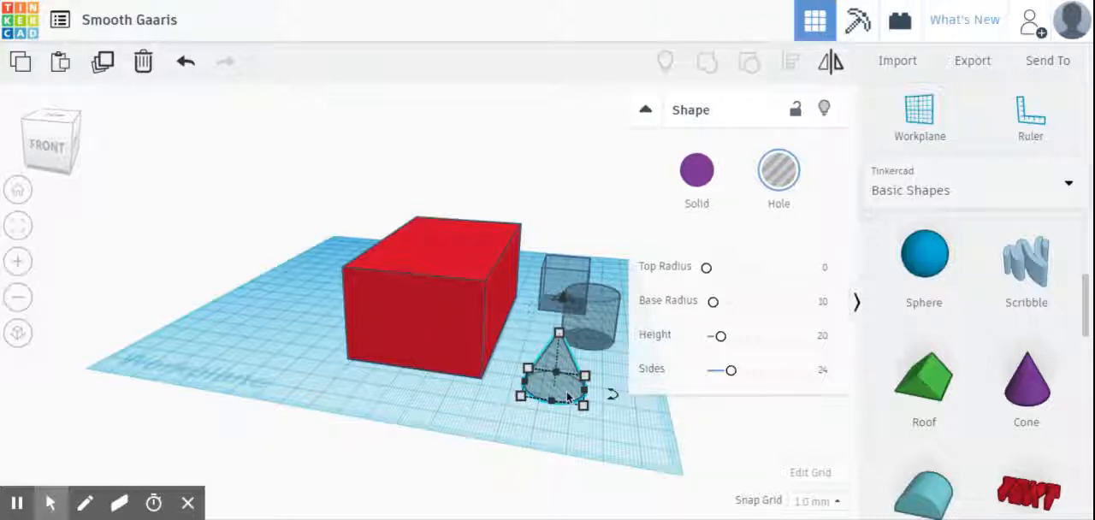
scroll(995, 368, "up", 5)
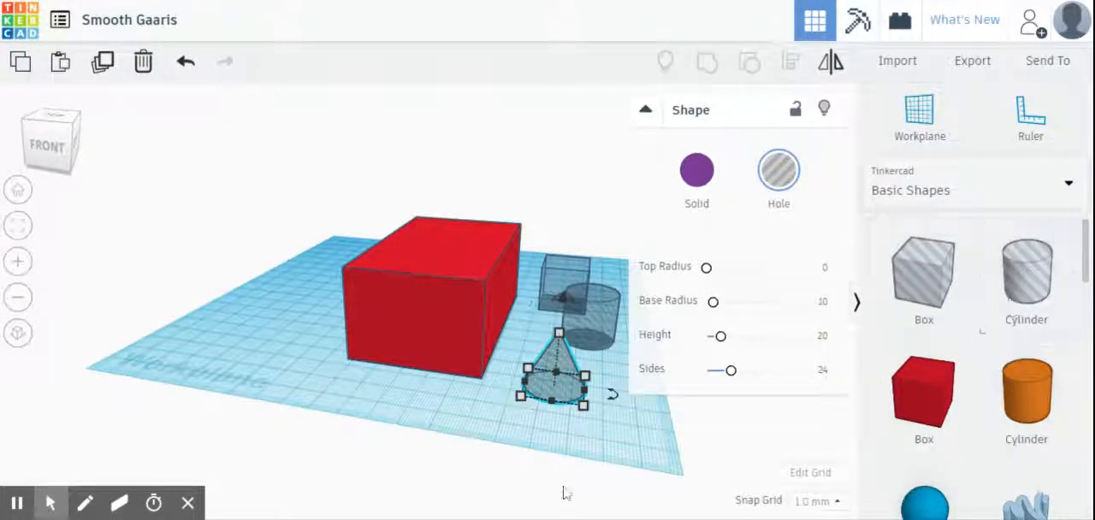
Step: Delete the box, cylinder and cone holes beside the large red box
left_click(631, 420)
left_click_drag(535, 413, 598, 275)
key("Delete")
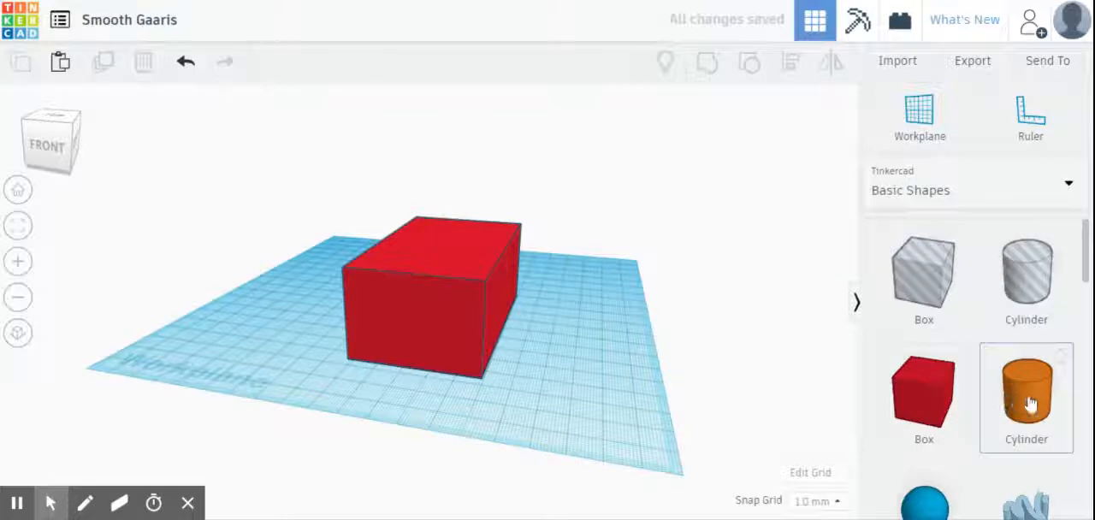
Step: Add a solid cylinder to the workplane beside the large red box and change it to a hole
left_click_drag(1026, 408, 301, 313)
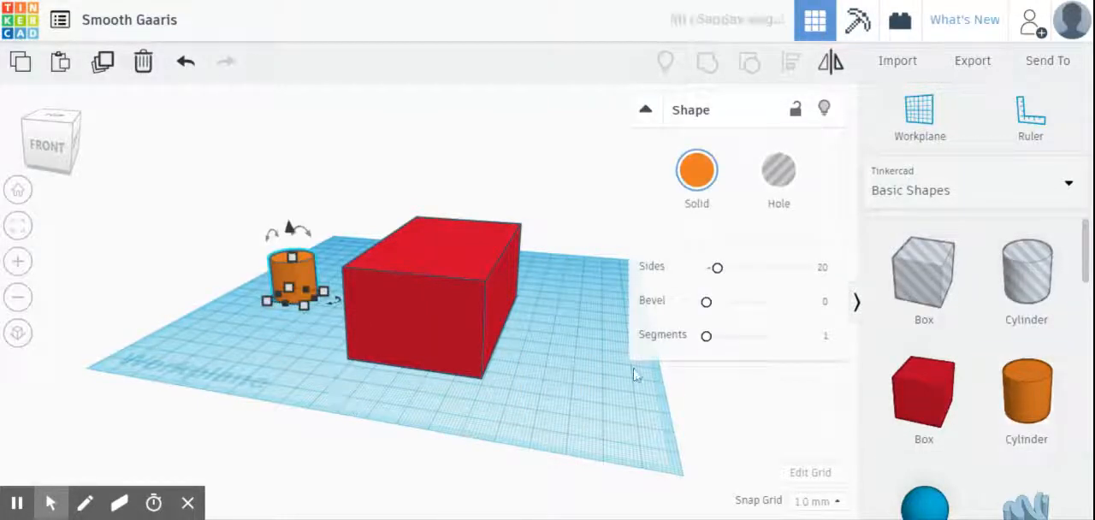
right_click_drag(544, 362, 602, 372)
left_click(291, 301)
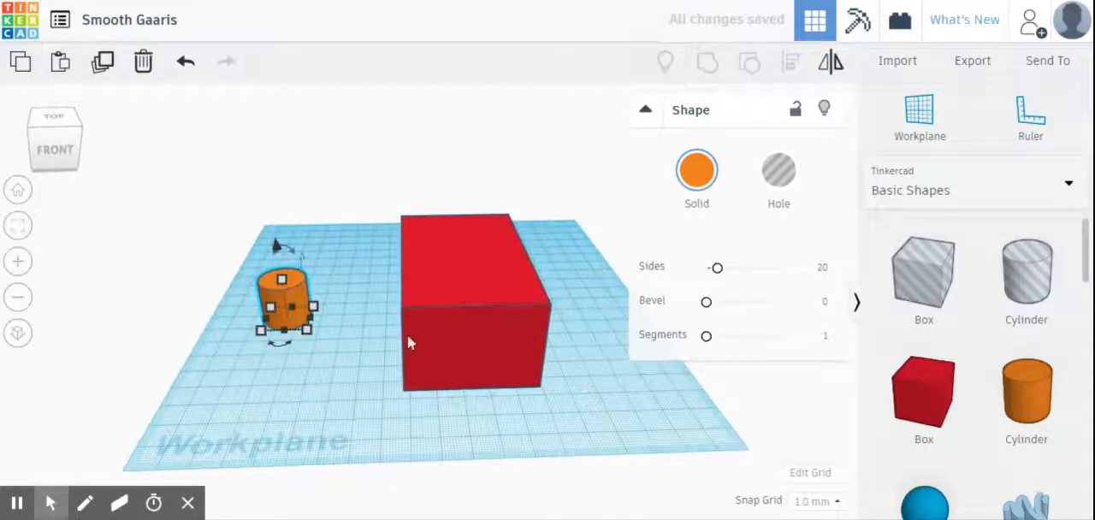
left_click(778, 171)
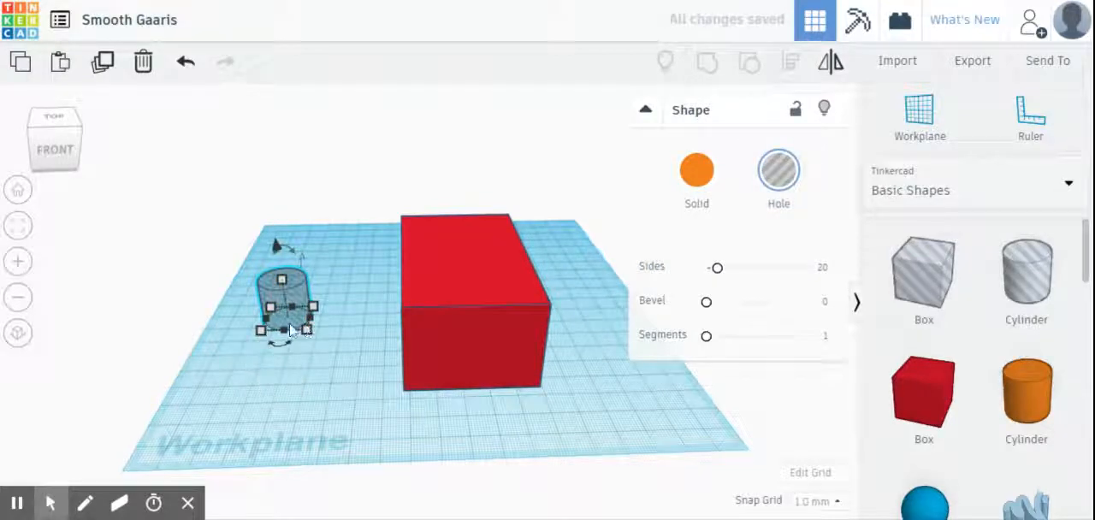
Step: Stretch the cylinder hole taller than the red box and widen its base
left_click_drag(281, 280, 290, 216)
right_click_drag(343, 355, 342, 379)
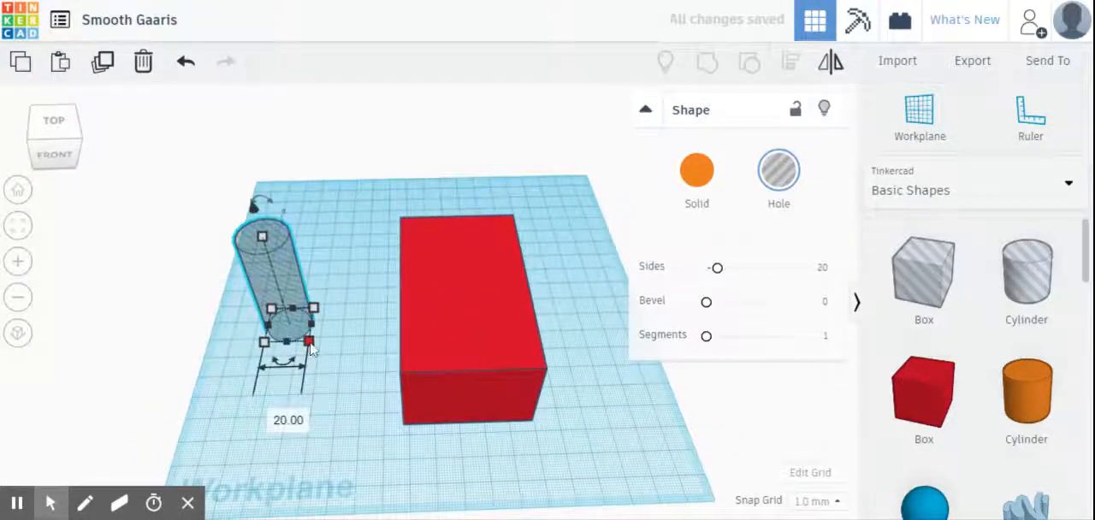
left_click_drag(311, 346, 330, 377)
left_click(365, 448)
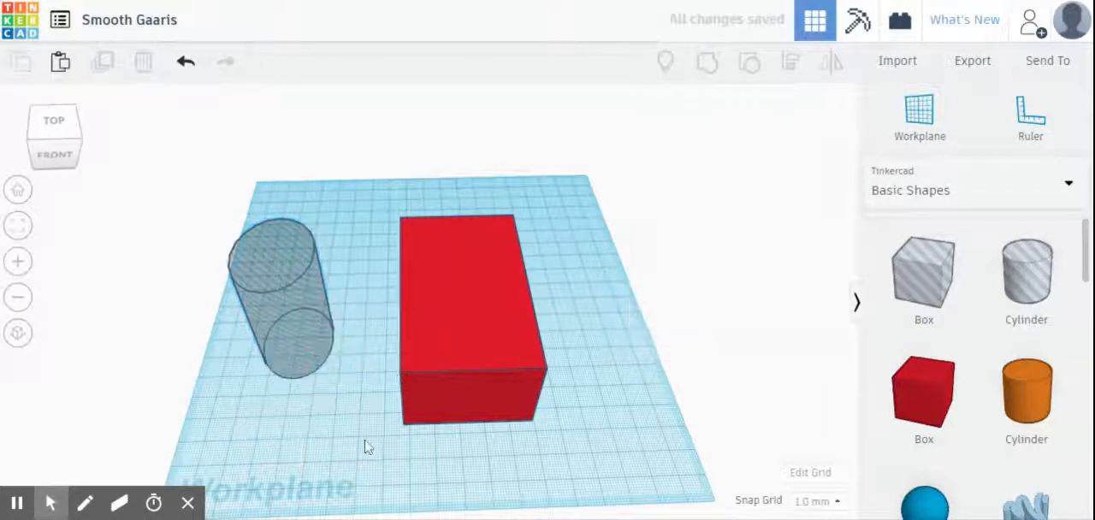
Step: Move the cylinder hole into the red box so it passes vertically through the box's body
left_click_drag(282, 302, 488, 295)
right_click_drag(579, 344, 562, 317)
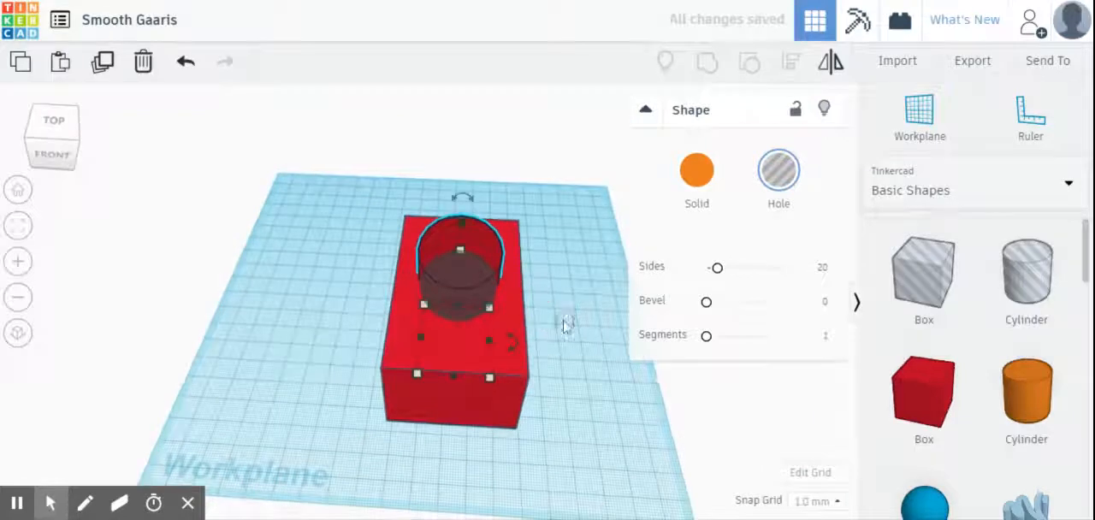
left_click(510, 408)
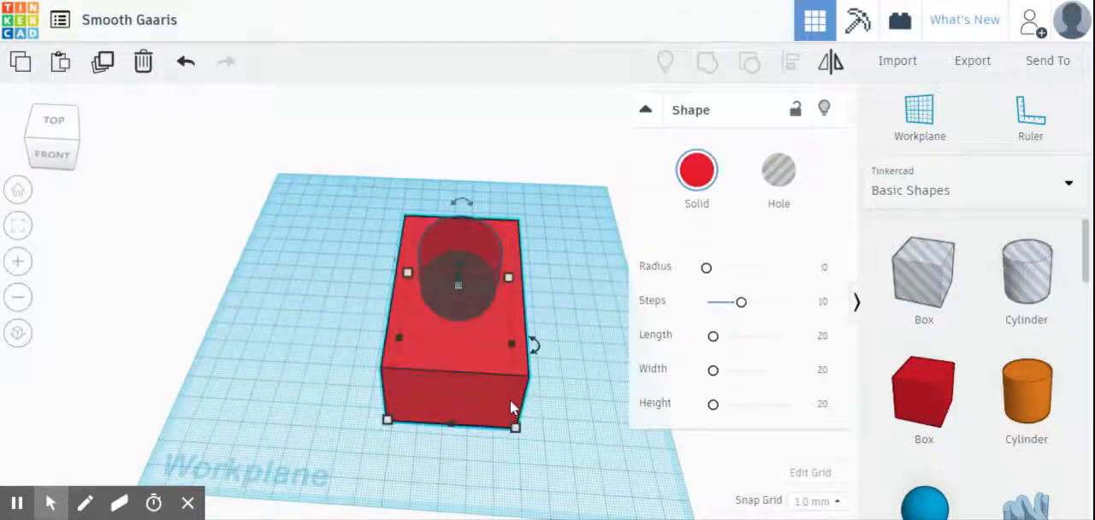
left_click(491, 249)
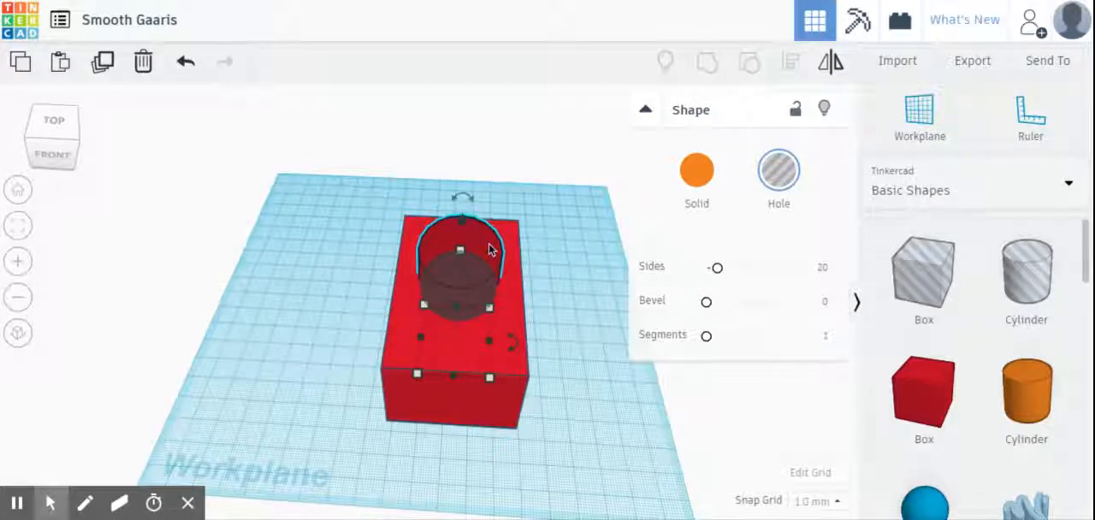
left_click(377, 244)
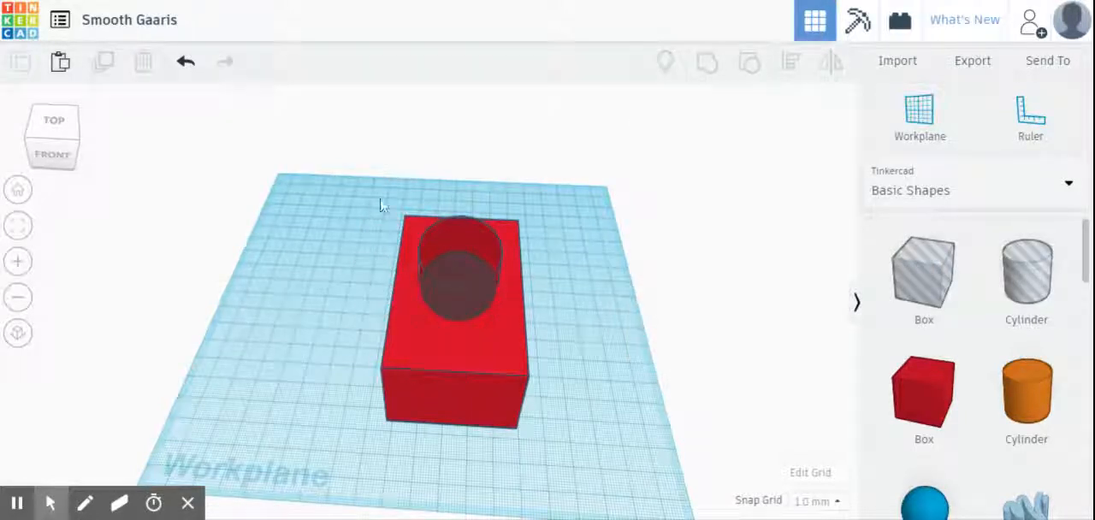
Step: Group the red box with the cylinder hole to cut a round opening through it
left_click_drag(379, 197, 545, 456)
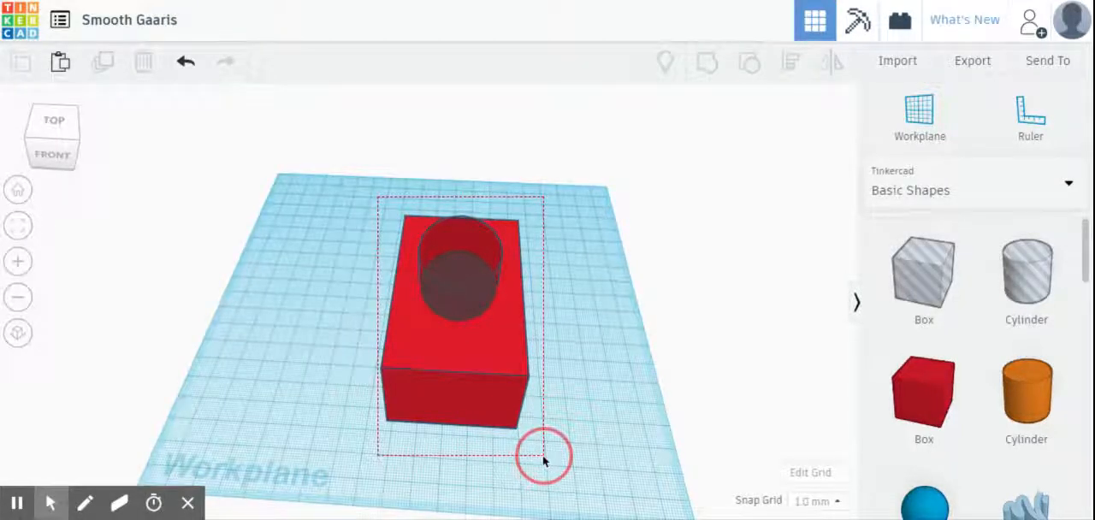
left_click_drag(544, 457, 545, 459)
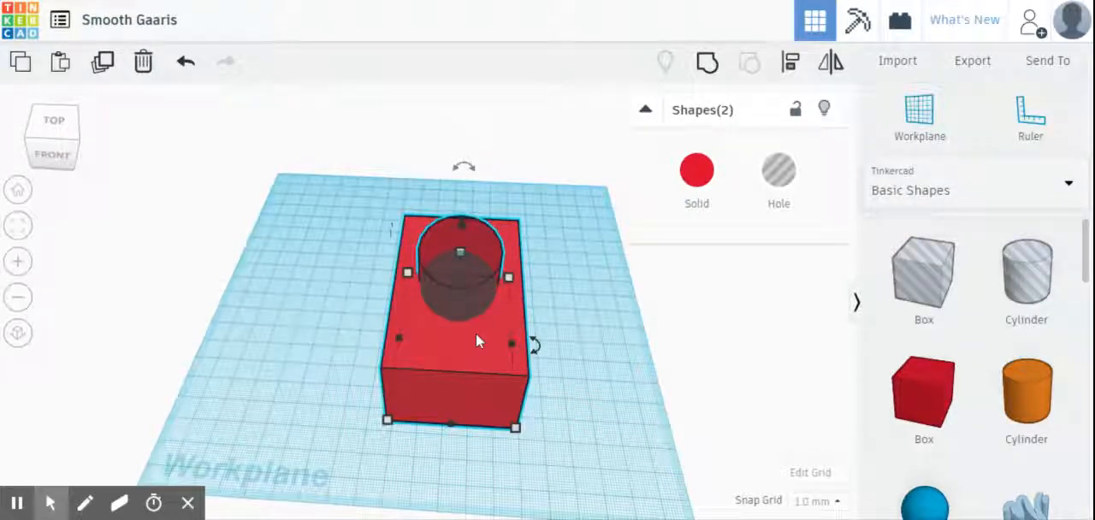
left_click(705, 69)
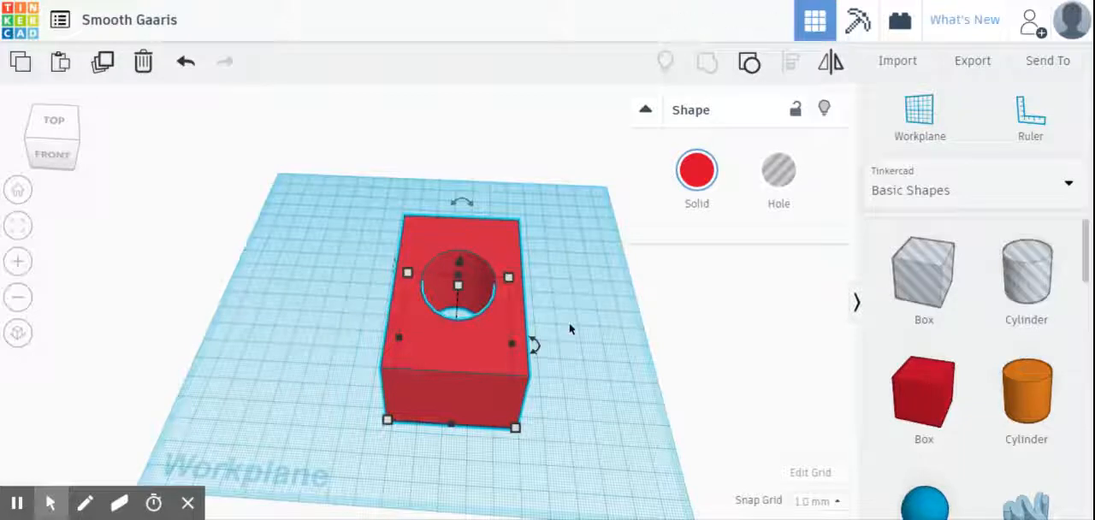
Step: Ungroup the red box and cylinder hole and group them again
right_click_drag(569, 322, 573, 367)
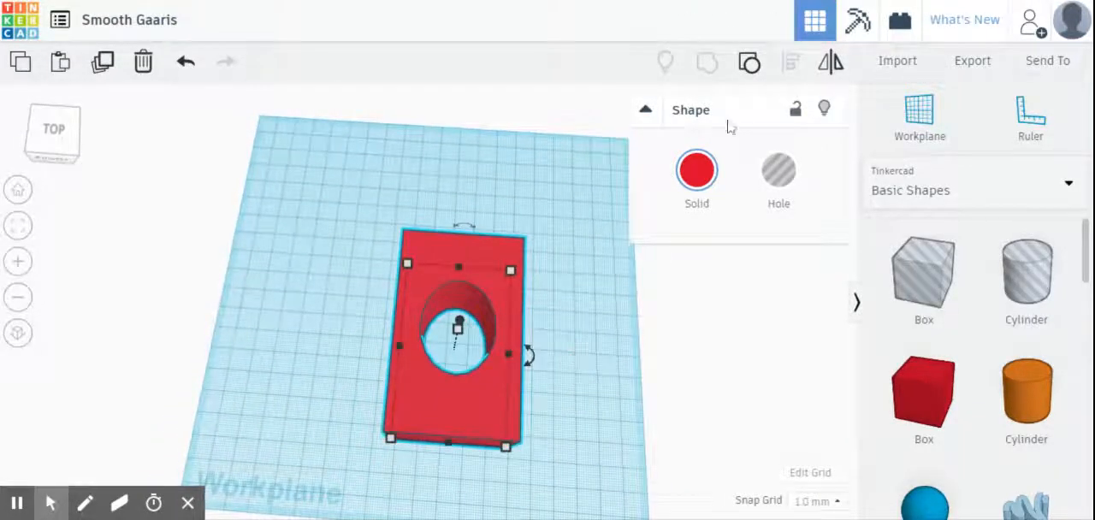
left_click(751, 61)
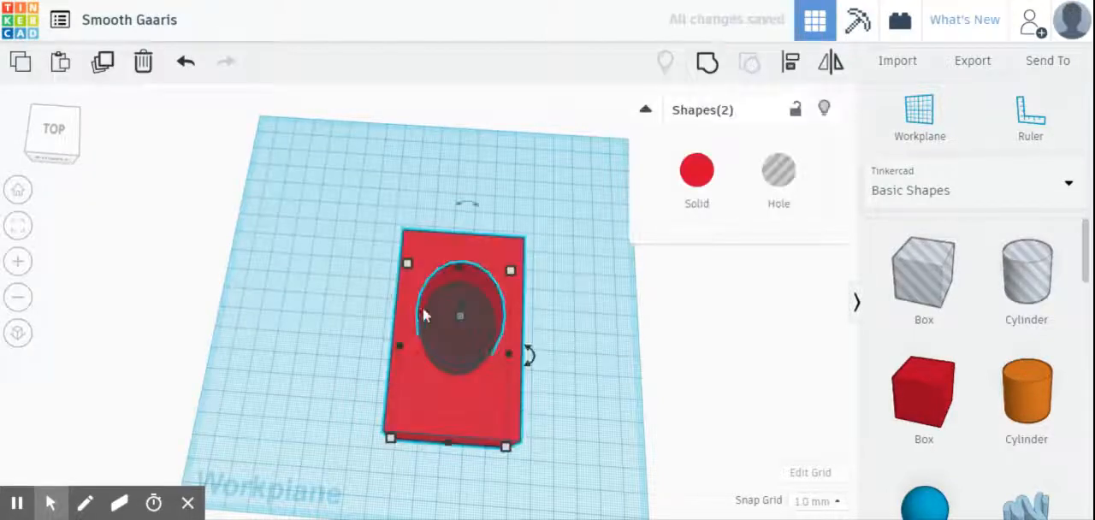
right_click_drag(577, 386, 579, 336)
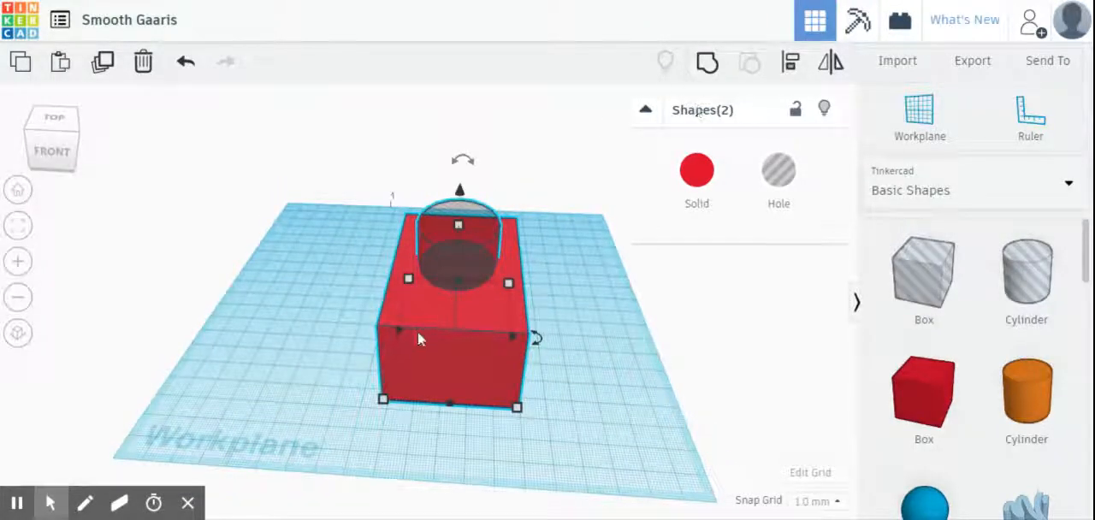
left_click(706, 61)
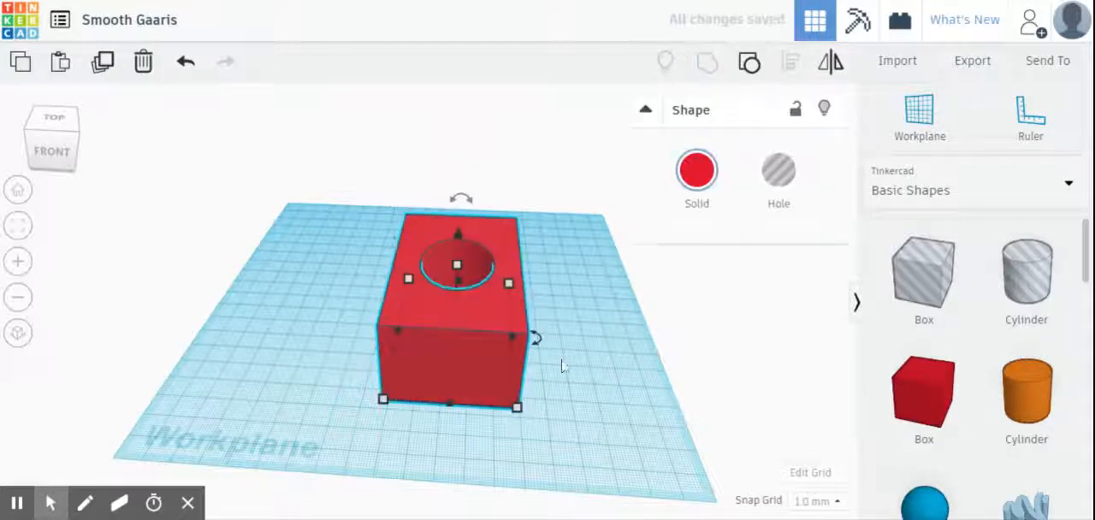
Step: Add a small box to the workplane beside the cut red box and change it to a hole
right_click_drag(560, 366, 578, 313)
right_click_drag(518, 357, 575, 332)
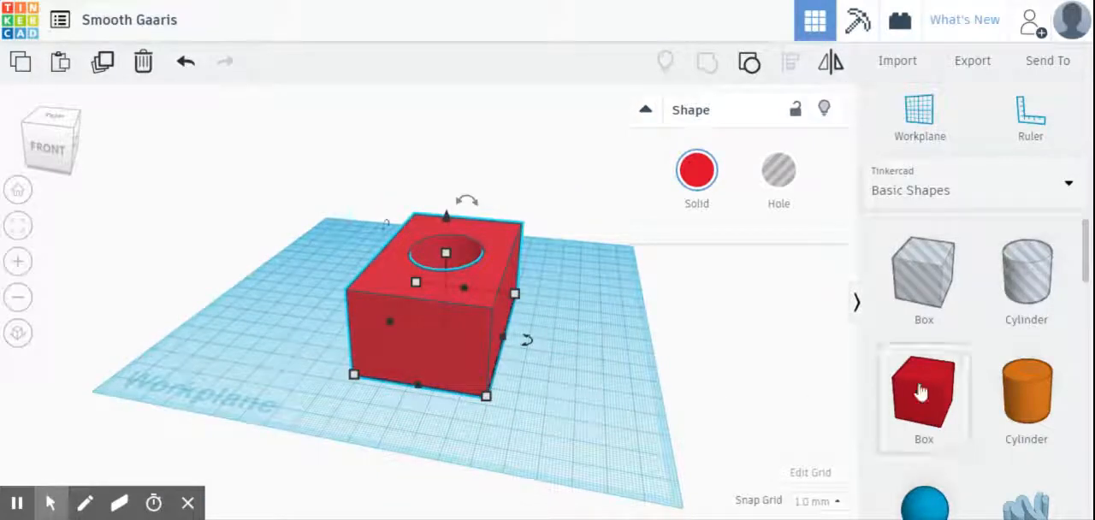
left_click_drag(922, 395, 294, 306)
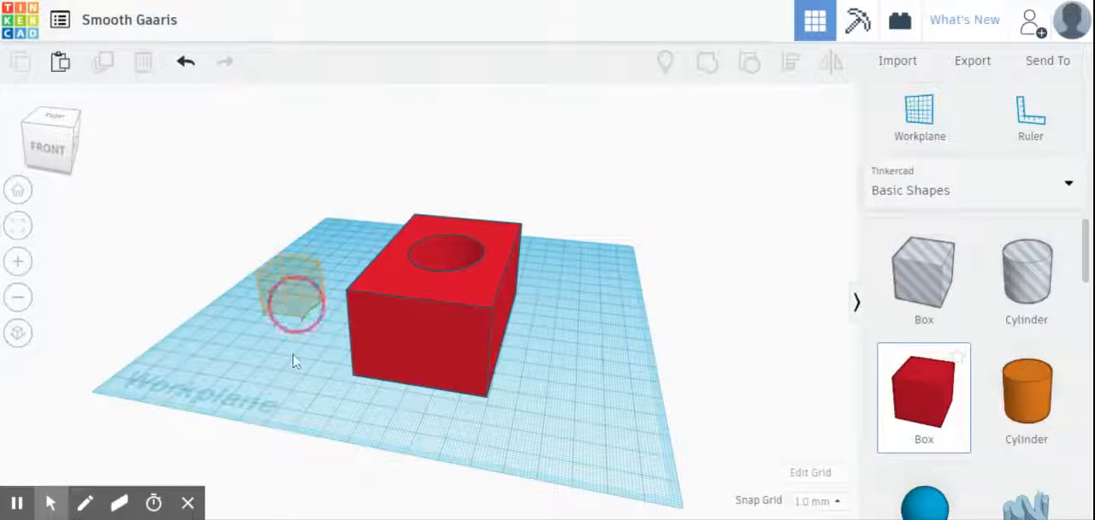
right_click_drag(293, 360, 374, 373)
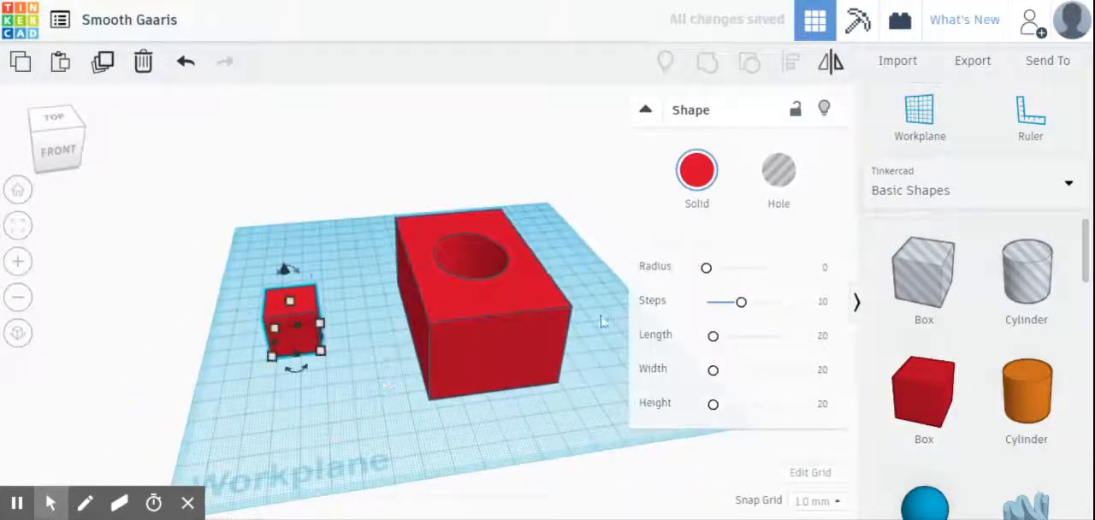
left_click(778, 171)
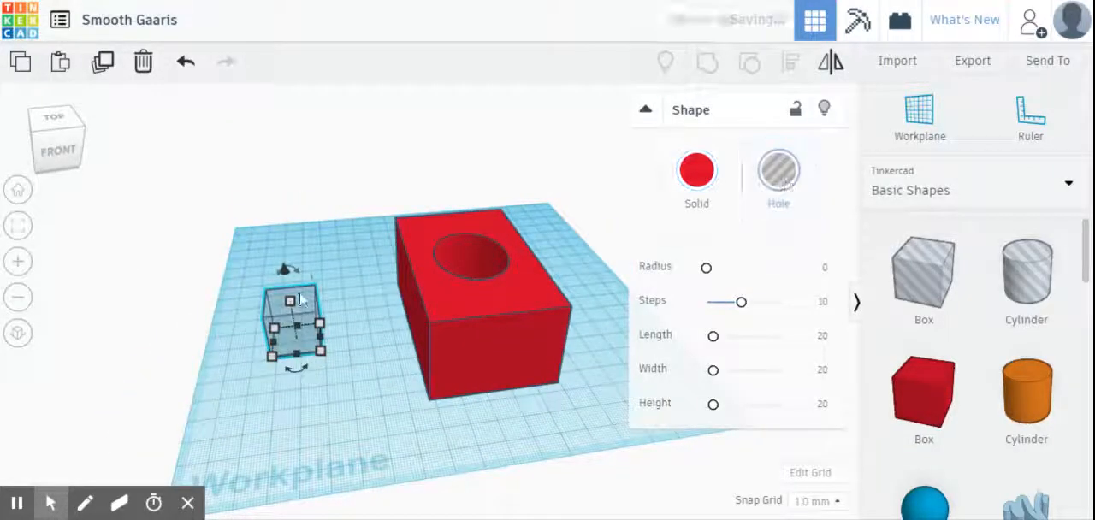
Step: Stretch the small box hole's height to 48 mm
left_click_drag(291, 300, 290, 242)
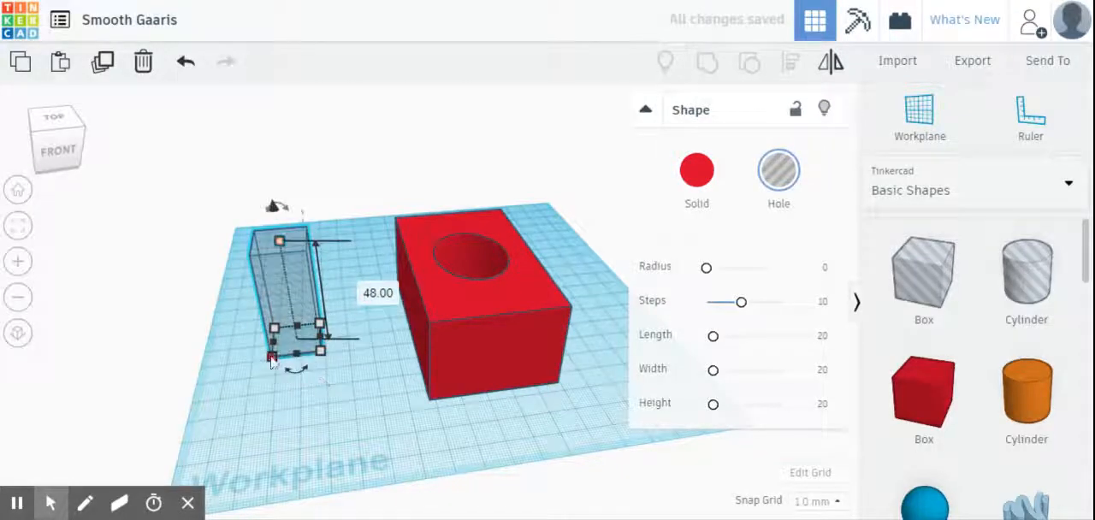
left_click(360, 381)
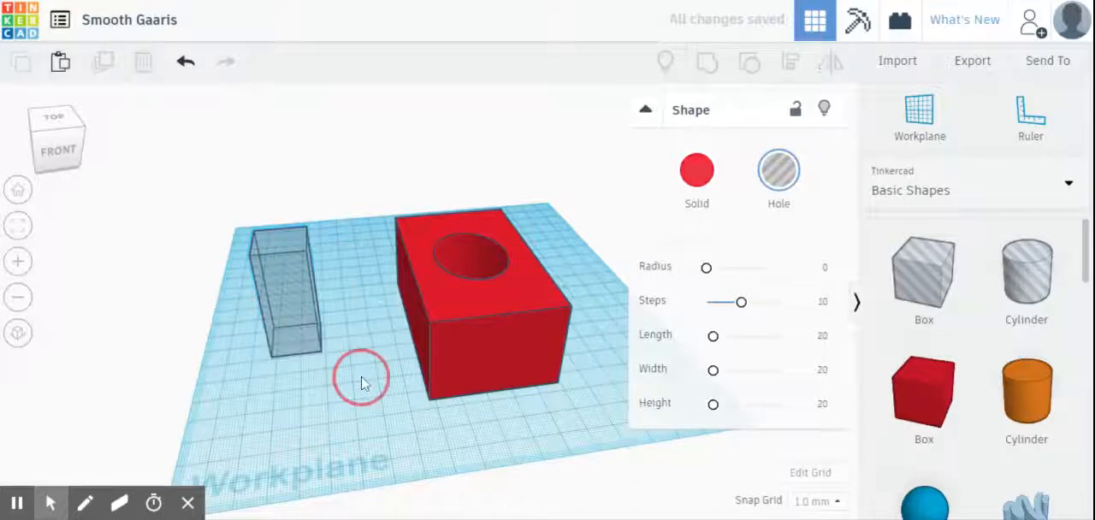
right_click_drag(357, 368, 342, 403)
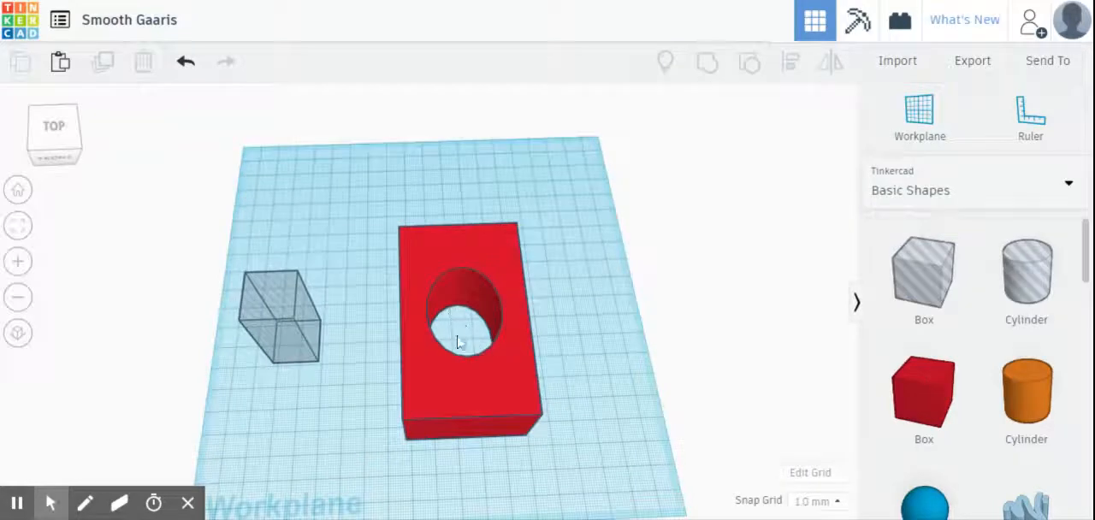
left_click(329, 387)
left_click(311, 347)
right_click_drag(362, 371, 367, 320)
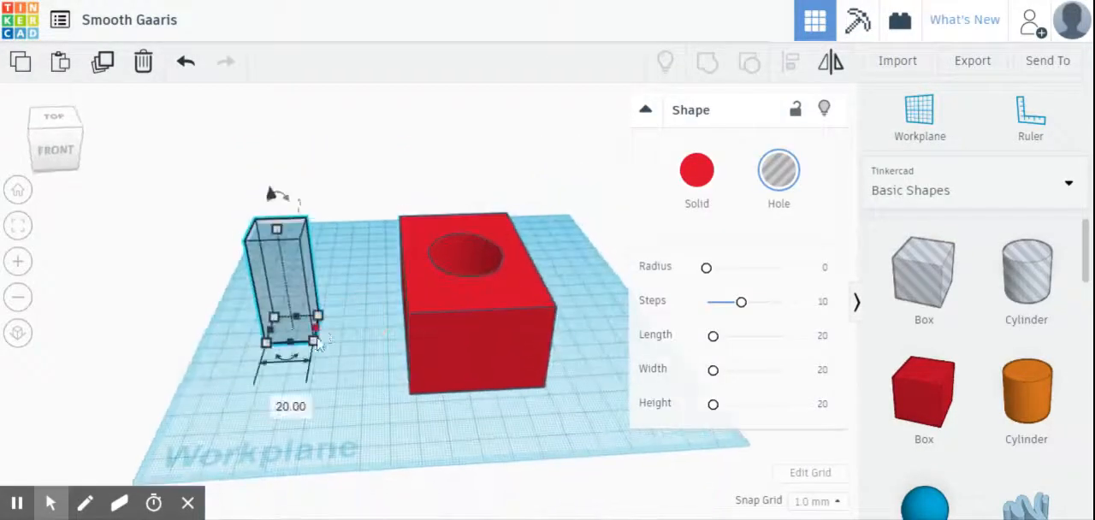
Step: Raise the tall box hole 16 mm above the workplane
right_click_drag(359, 267, 310, 232)
right_click_drag(376, 246, 282, 175)
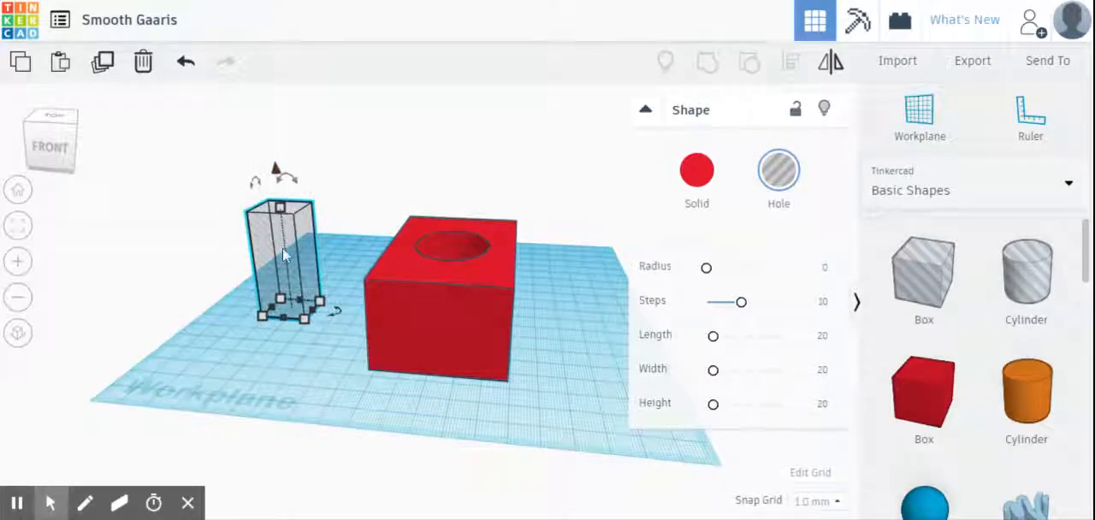
left_click_drag(276, 170, 284, 135)
Step: Set the tall box hole's height above the workplane to 20 mm
left_click(401, 277)
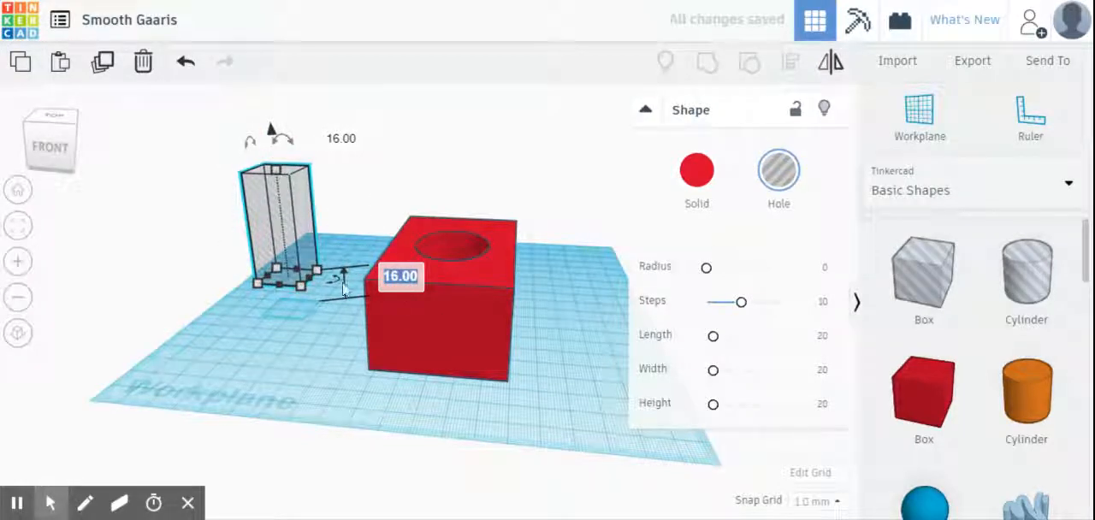
left_click(317, 316)
left_click(404, 279)
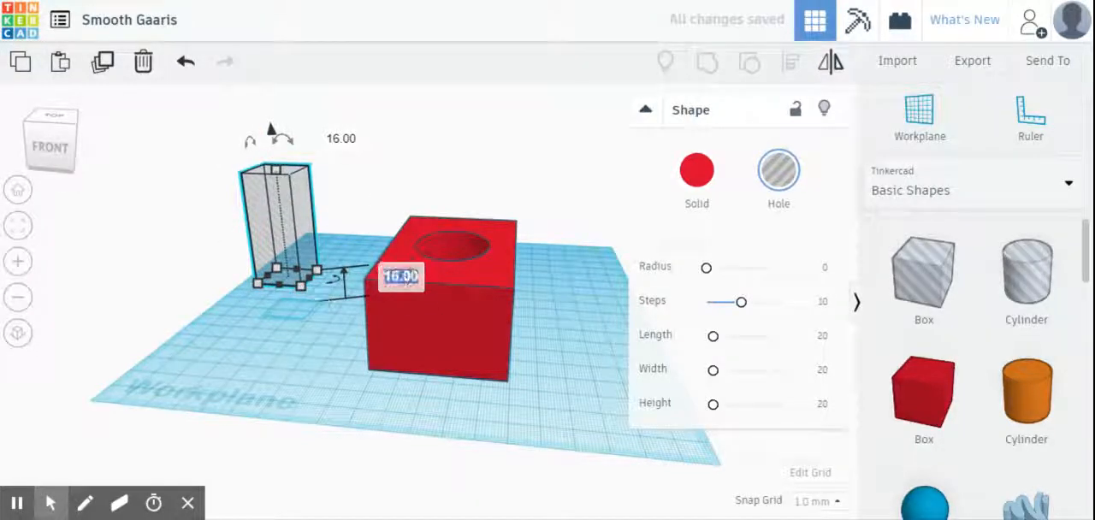
type("20")
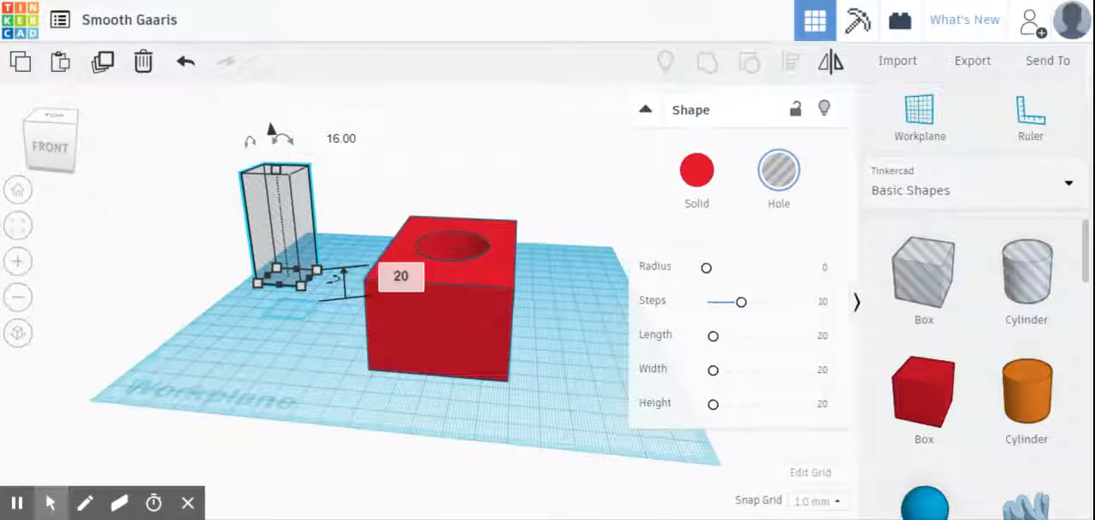
key("Return")
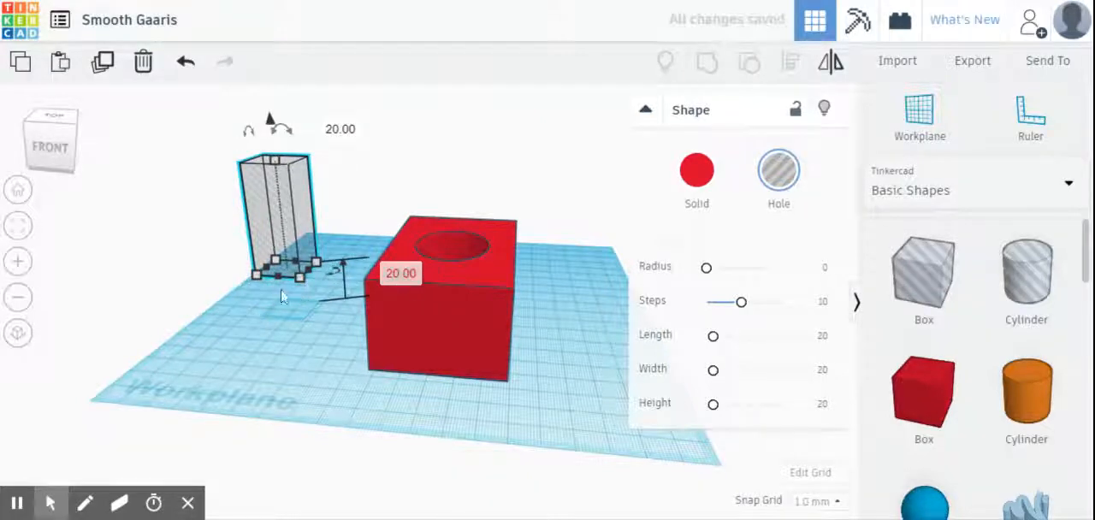
Step: Move the raised box hole into the red box's front-left corner, beside the round opening
left_click_drag(286, 244, 407, 232)
right_click_drag(488, 347, 348, 344)
right_click_drag(406, 377, 418, 348)
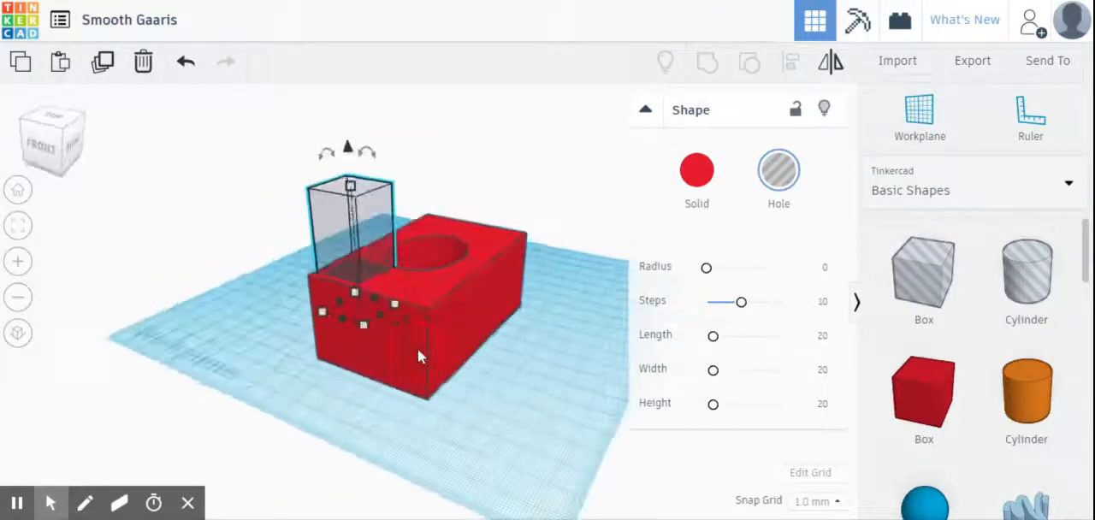
right_click_drag(324, 373, 411, 380)
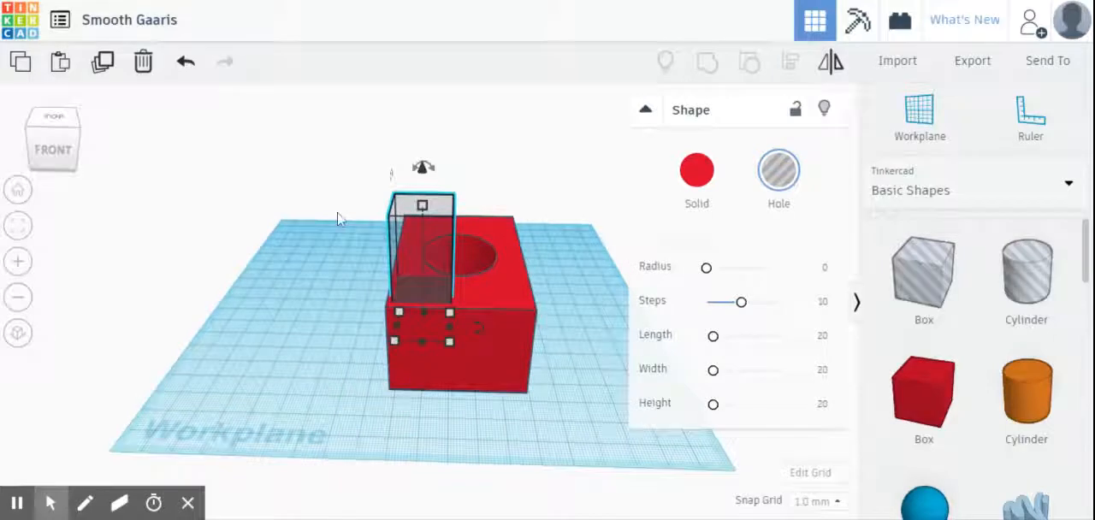
Step: Group the red box with the raised box hole to cut a square pocket, and inspect the cut from above
left_click_drag(330, 228, 505, 367)
left_click_drag(540, 394, 563, 417)
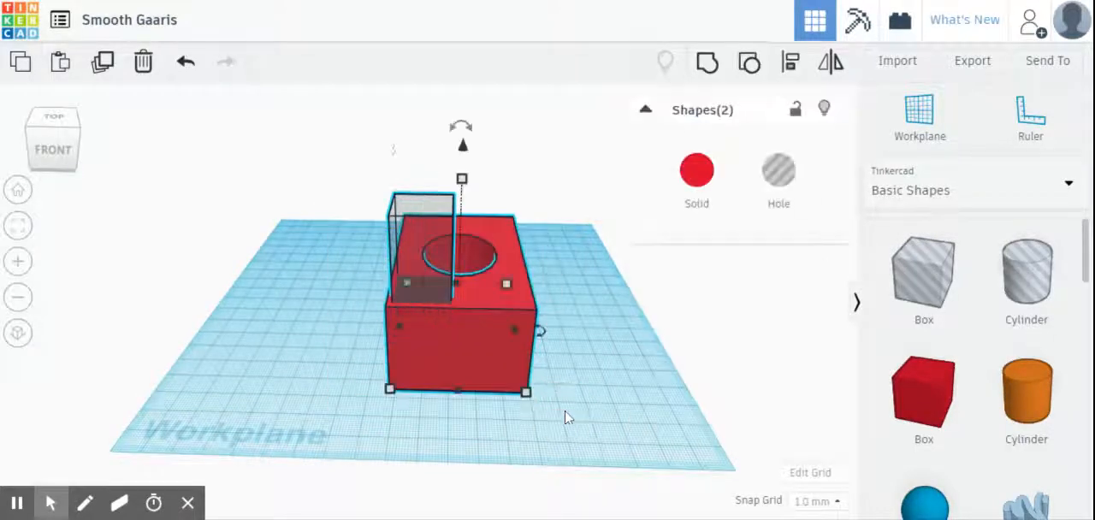
left_click(706, 61)
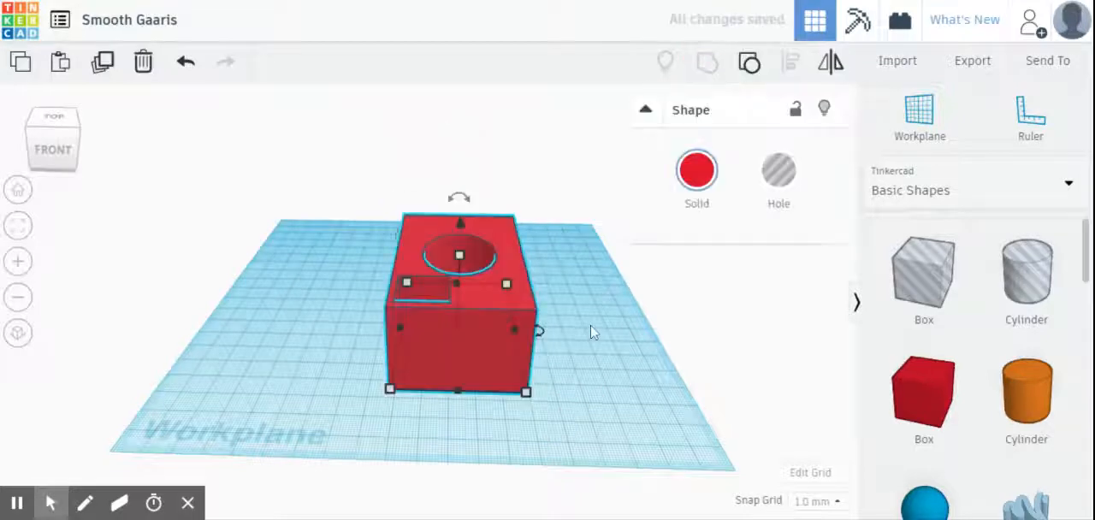
right_click_drag(591, 329, 593, 398)
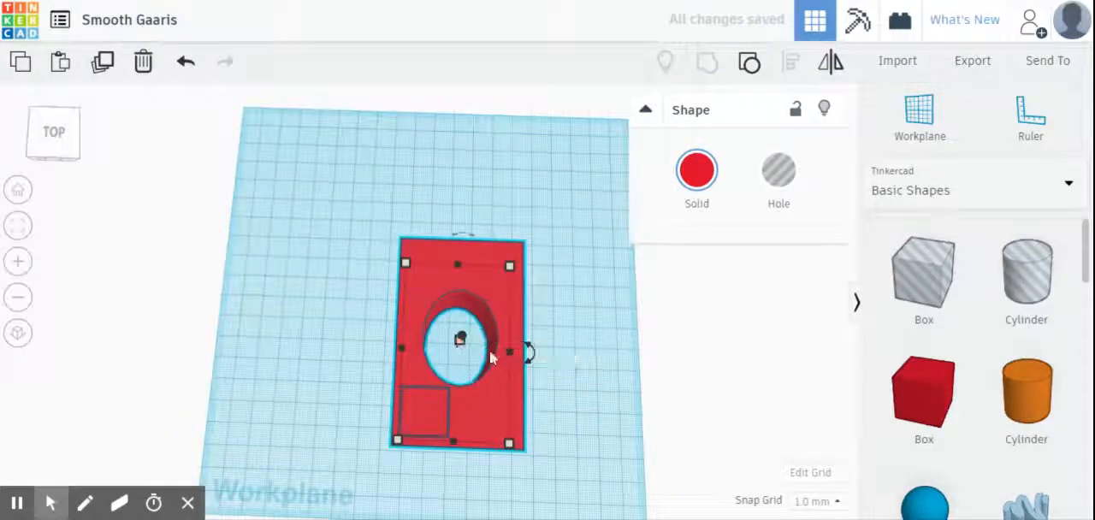
right_click_drag(587, 358, 582, 320)
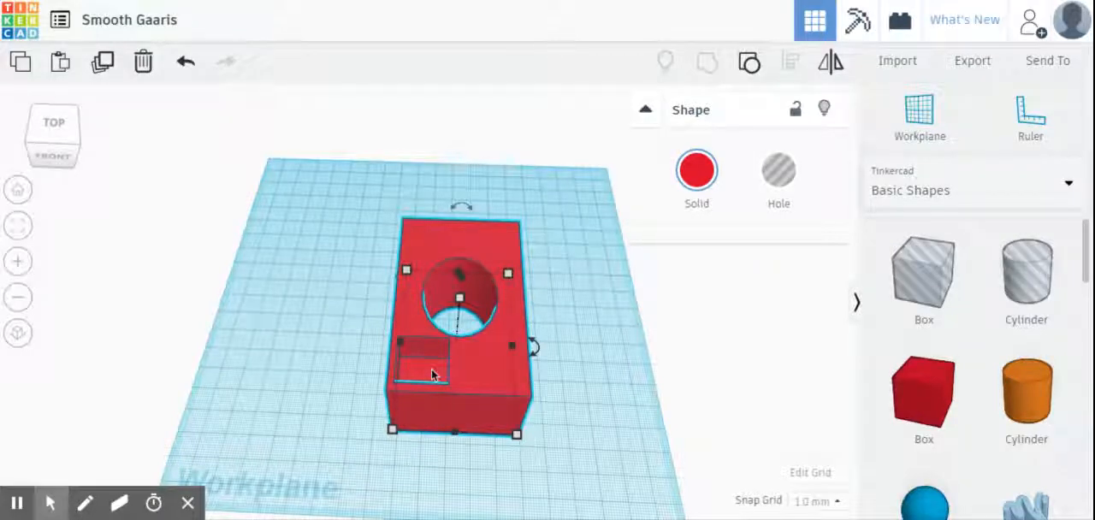
left_click(640, 386)
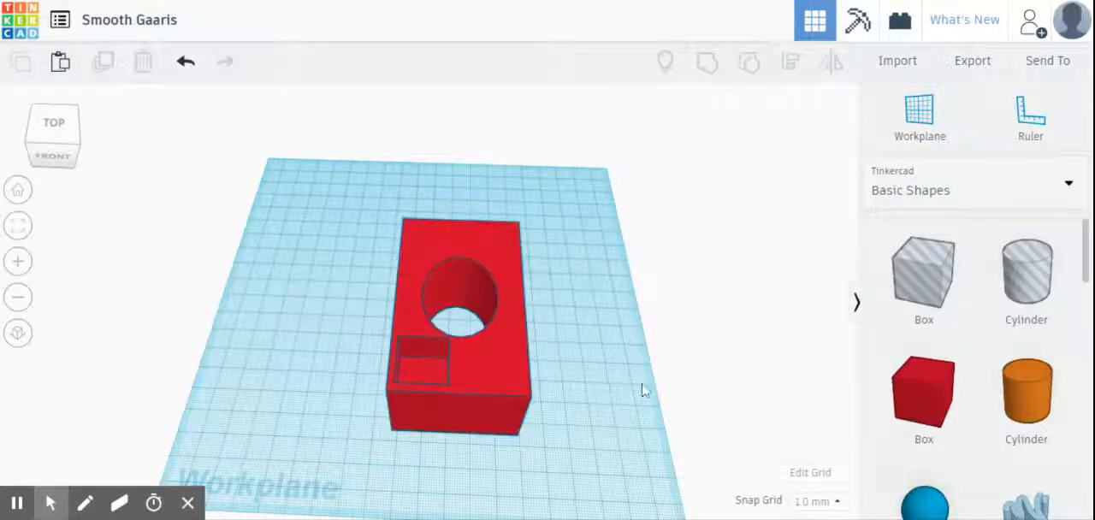
right_click_drag(639, 386, 499, 286)
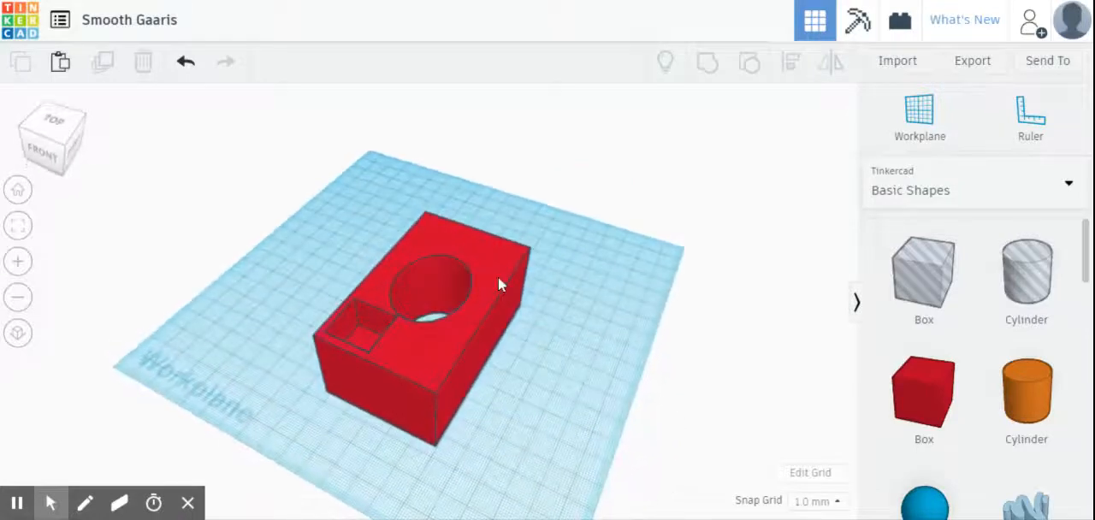
Step: Lower the grouped red box 7 mm below the workplane
left_click(514, 288)
right_click_drag(537, 374, 494, 274)
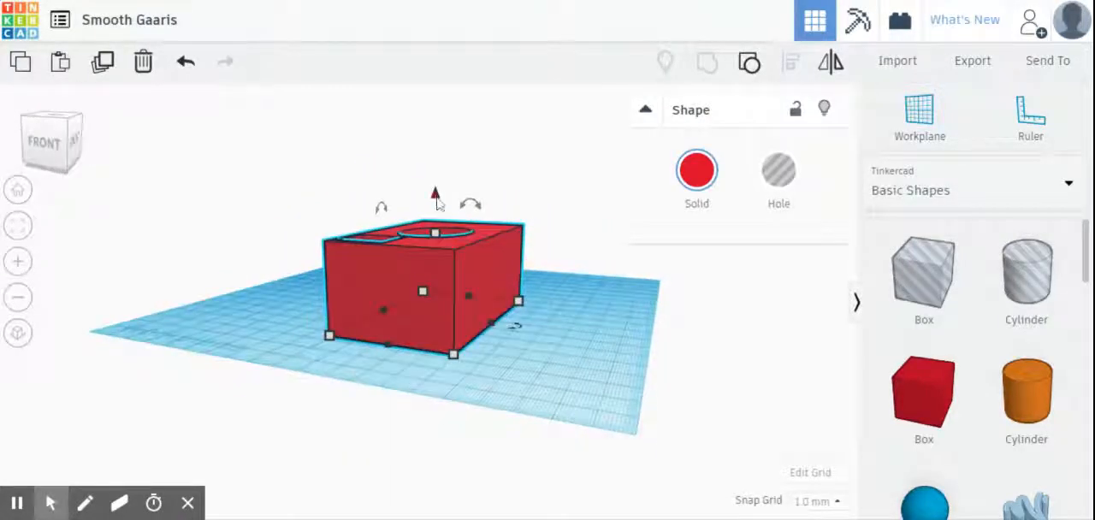
mouse_move(435, 198)
left_mouse_down()
mouse_move(435, 130)
mouse_move(435, 220)
mouse_move(436, 183)
mouse_move(436, 197)
left_mouse_up()
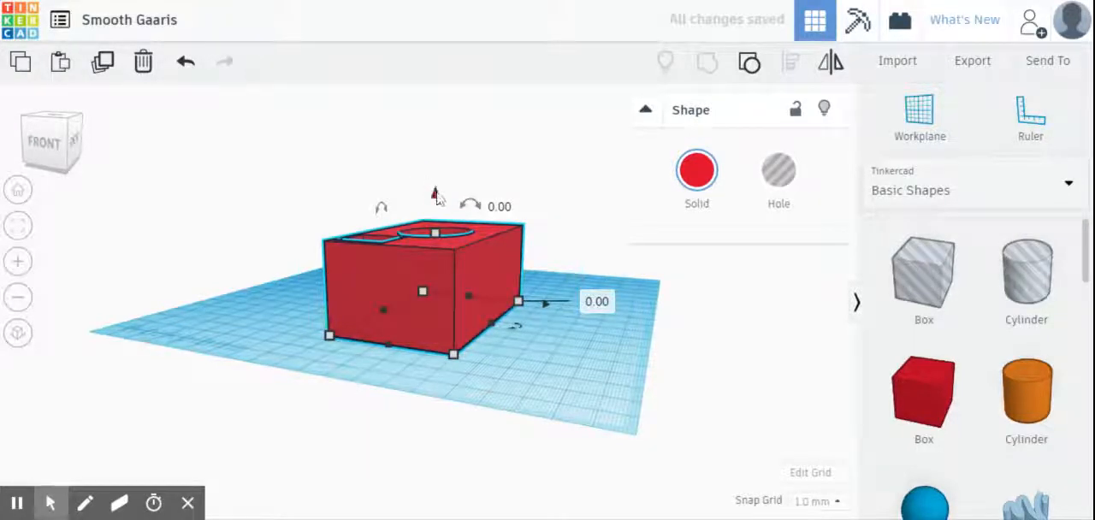
left_click_drag(435, 195, 436, 214)
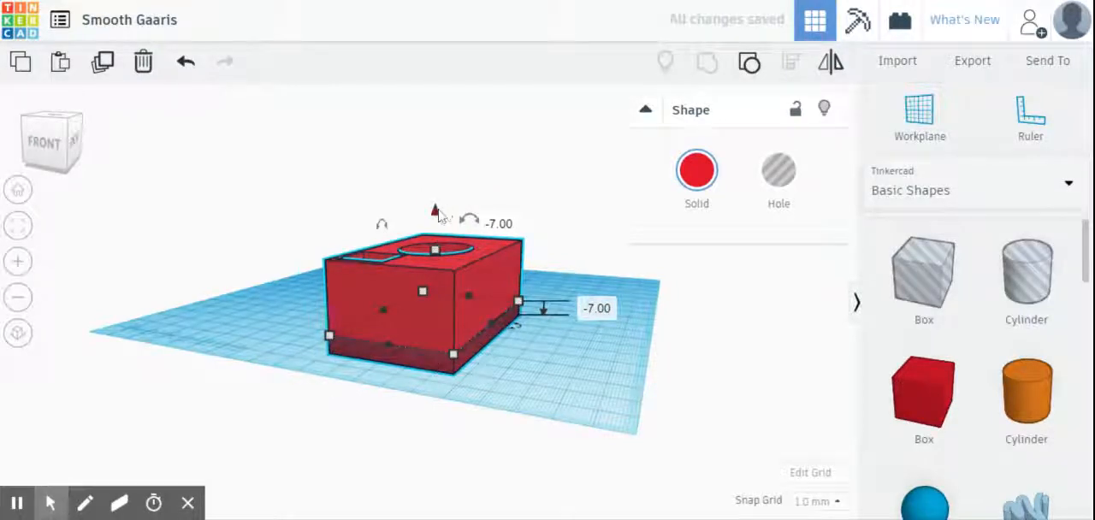
Step: Raise the grouped red box to 19 mm above the workplane and lower it back onto the surface
left_click_drag(438, 215, 439, 149)
right_click_drag(539, 360, 509, 409)
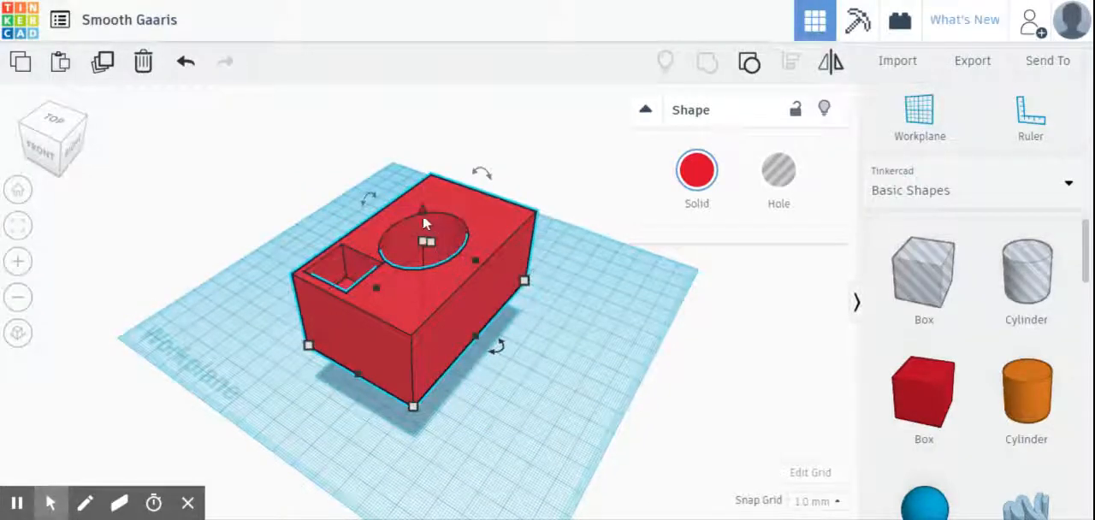
left_click_drag(423, 212, 419, 254)
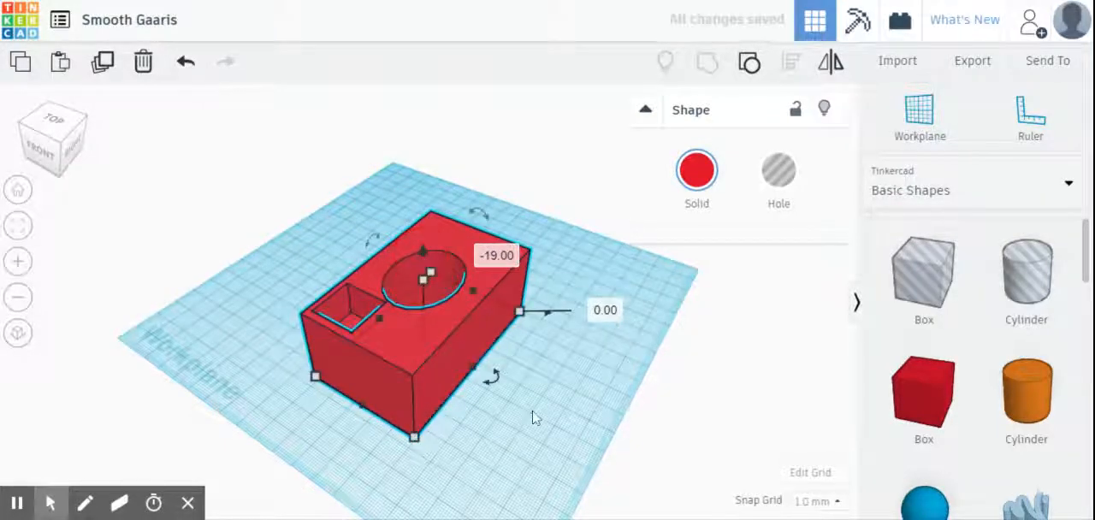